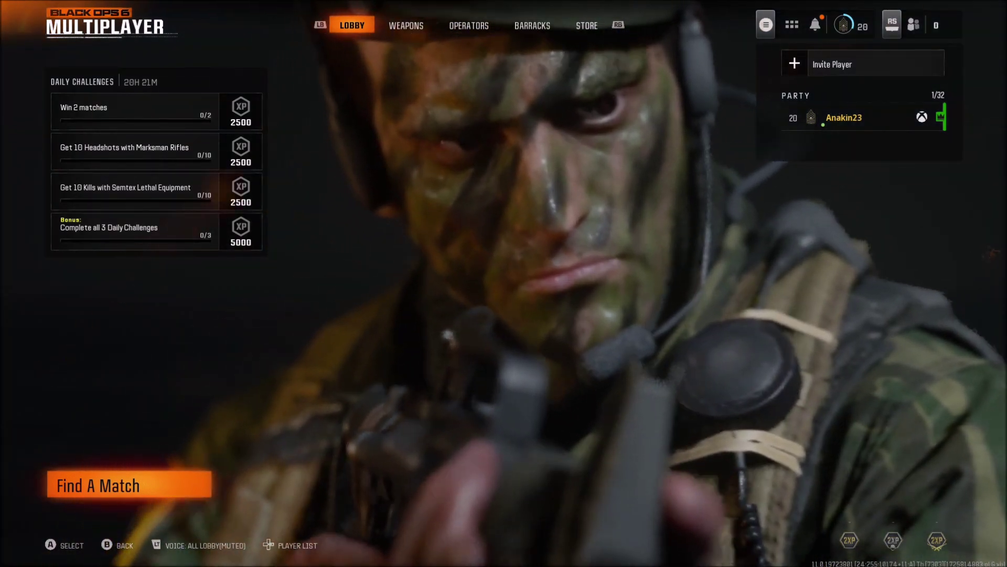
Step: Cycle the Black Ops 6 menus from the lobby through Weapons to Operators
{"action": "key", "text": "e"}
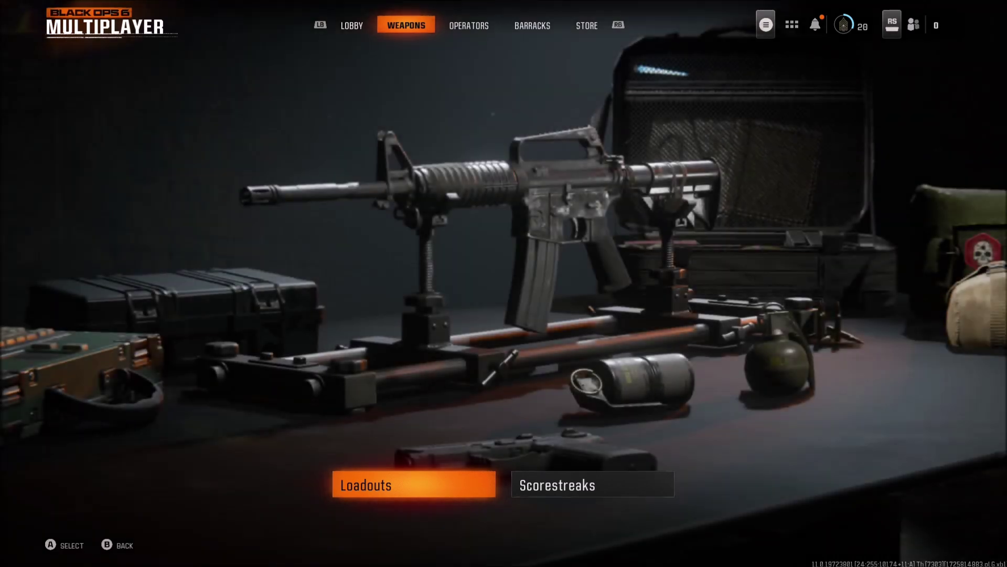
{"action": "key", "text": "e"}
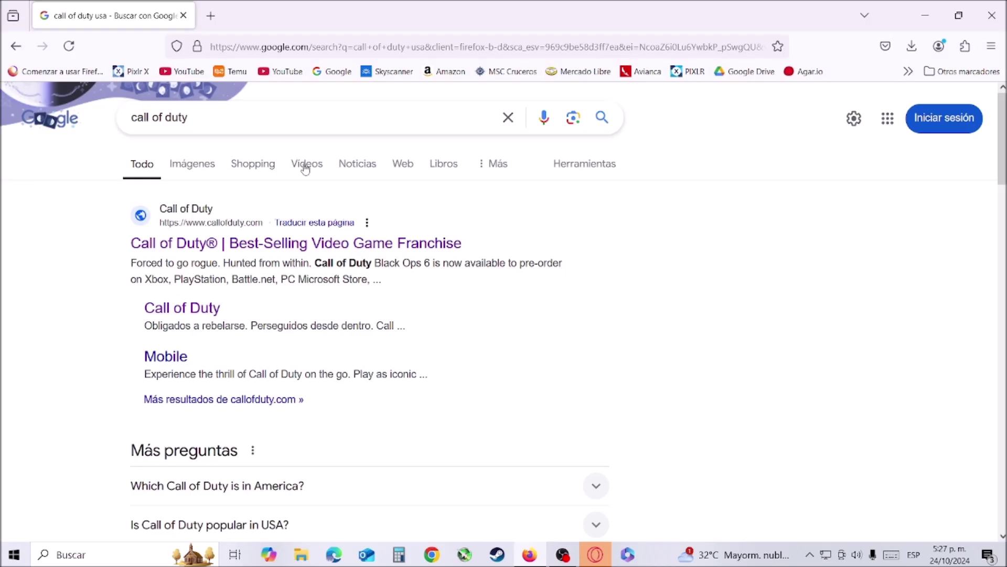
Step: Open the 'Call of Duty® | Best-Selling Video Game Franchise' result from Google
{"action": "left_click", "coordinate": [275, 244]}
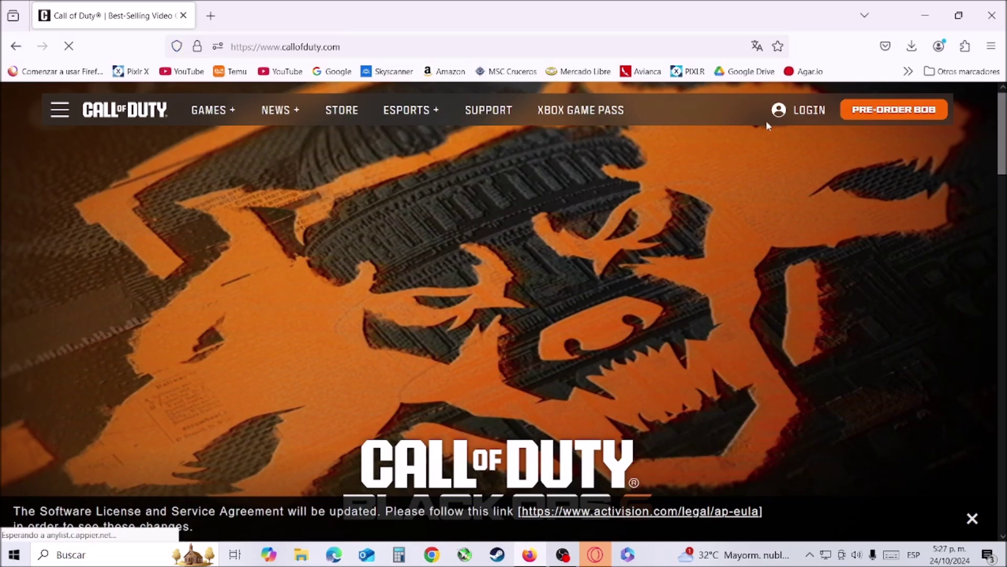
Step: Log in to callofduty.com using the Xbox sign-in option
{"action": "left_click", "coordinate": [808, 110]}
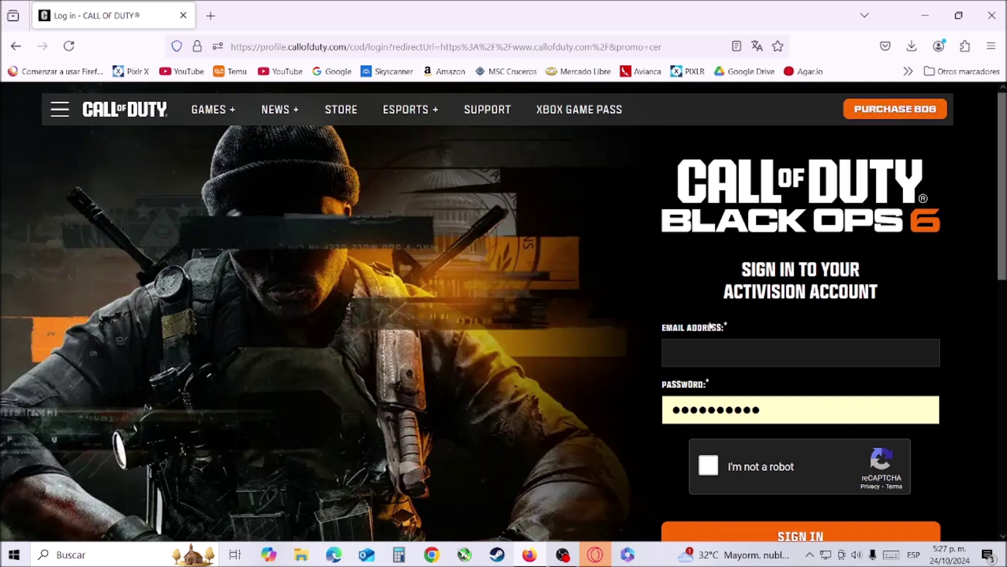
{"action": "scroll", "coordinate": [711, 327], "scroll_direction": "down", "scroll_amount": 1}
{"action": "scroll", "coordinate": [728, 266], "scroll_direction": "up", "scroll_amount": 1}
{"action": "scroll", "coordinate": [701, 324], "scroll_direction": "down", "scroll_amount": 3}
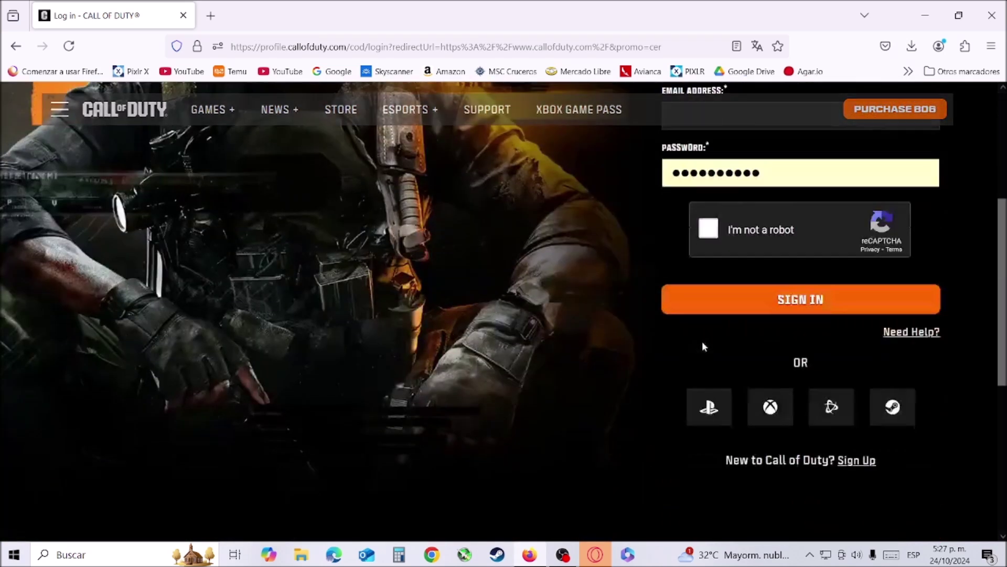
{"action": "scroll", "coordinate": [727, 295], "scroll_direction": "down", "scroll_amount": 2}
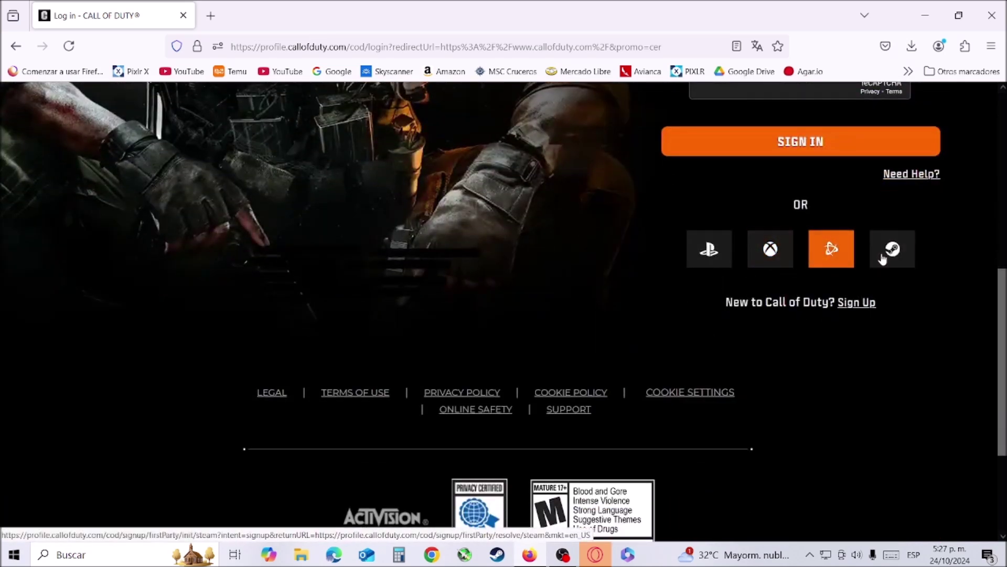
{"action": "scroll", "coordinate": [892, 261], "scroll_direction": "up", "scroll_amount": 2}
{"action": "scroll", "coordinate": [835, 289], "scroll_direction": "up", "scroll_amount": 1}
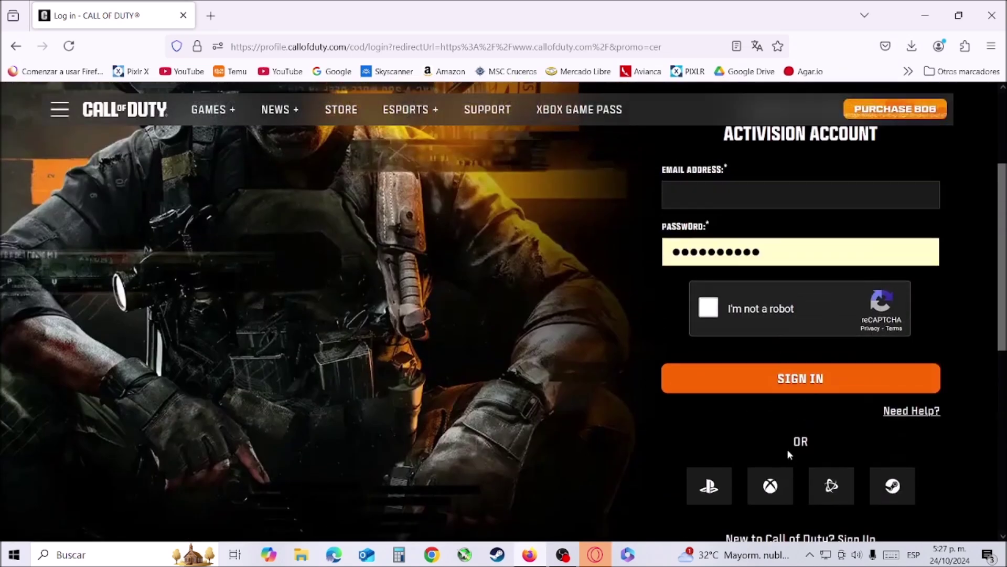
{"action": "left_click", "coordinate": [772, 486]}
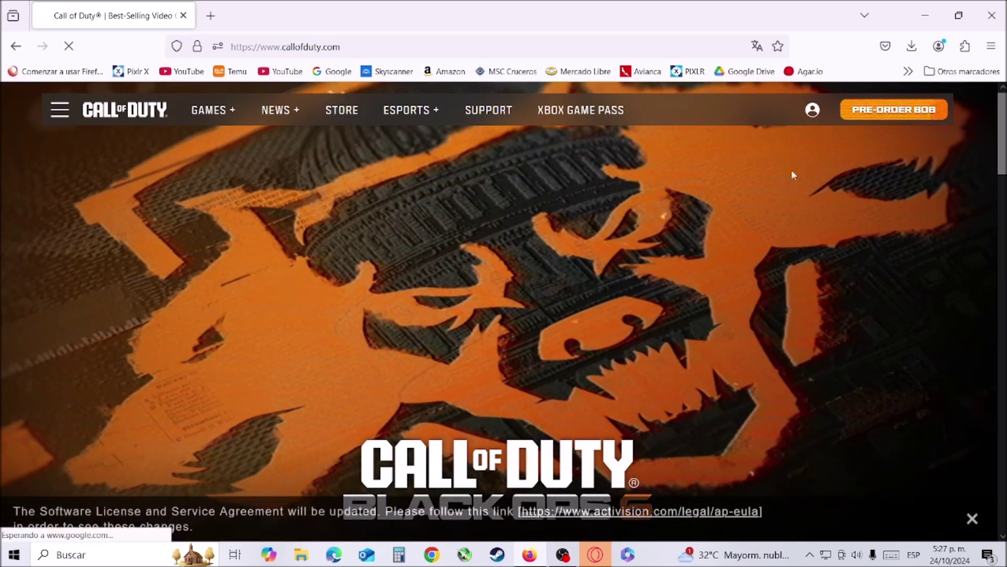
Step: Go to Linked Accounts from the profile menu and choose Unlink beside Xbox Live
{"action": "left_click", "coordinate": [813, 111]}
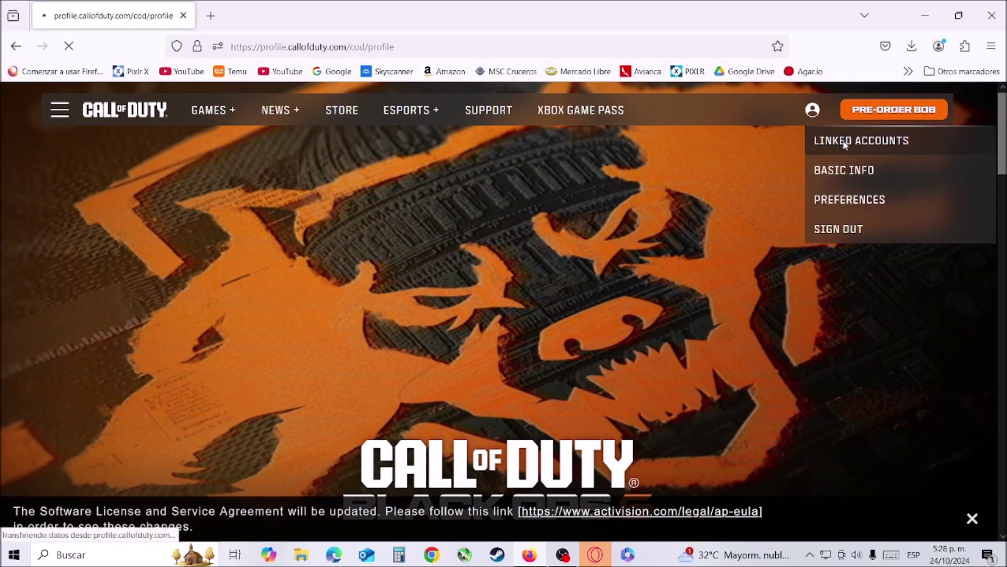
{"action": "scroll", "coordinate": [511, 229], "scroll_direction": "down", "scroll_amount": 5}
{"action": "scroll", "coordinate": [511, 229], "scroll_direction": "up", "scroll_amount": 2}
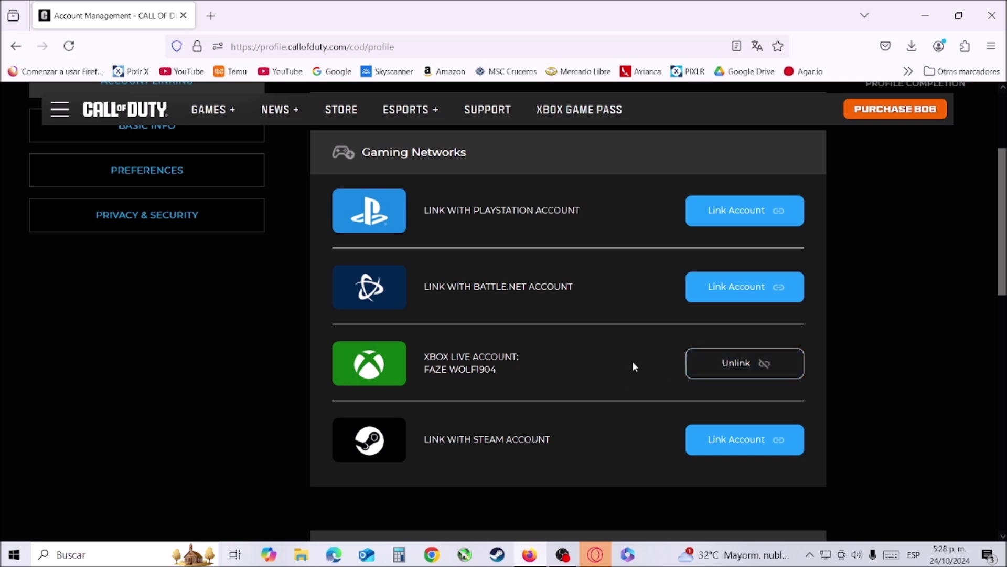
{"action": "left_click", "coordinate": [740, 362]}
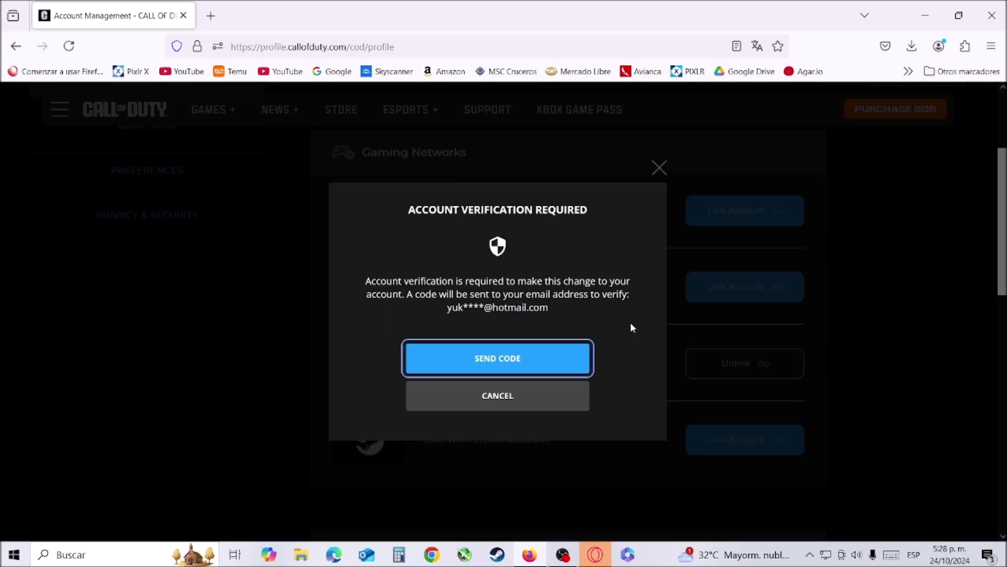
Step: Request an emailed verification code and submit it
{"action": "left_click", "coordinate": [497, 357]}
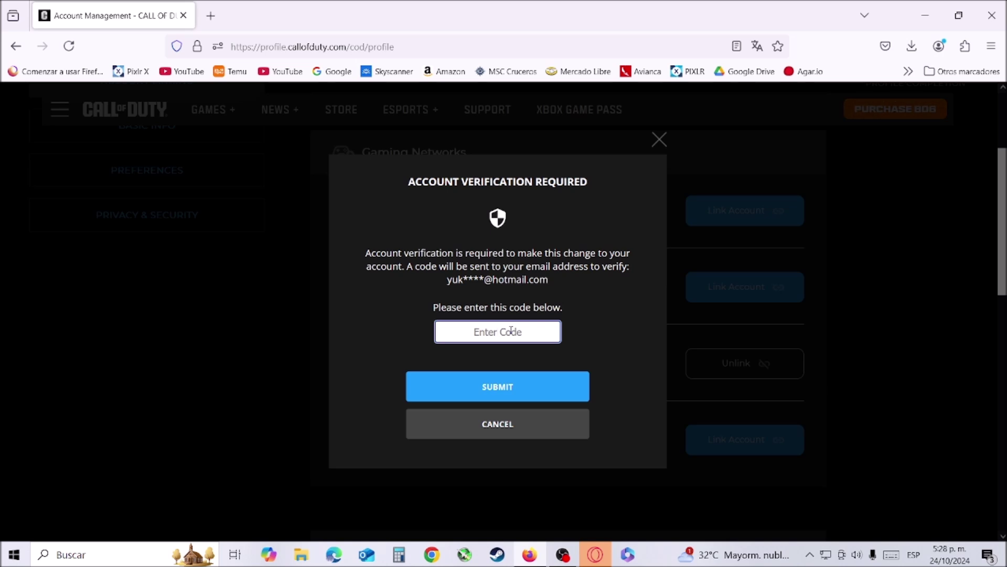
{"action": "left_click", "coordinate": [506, 391]}
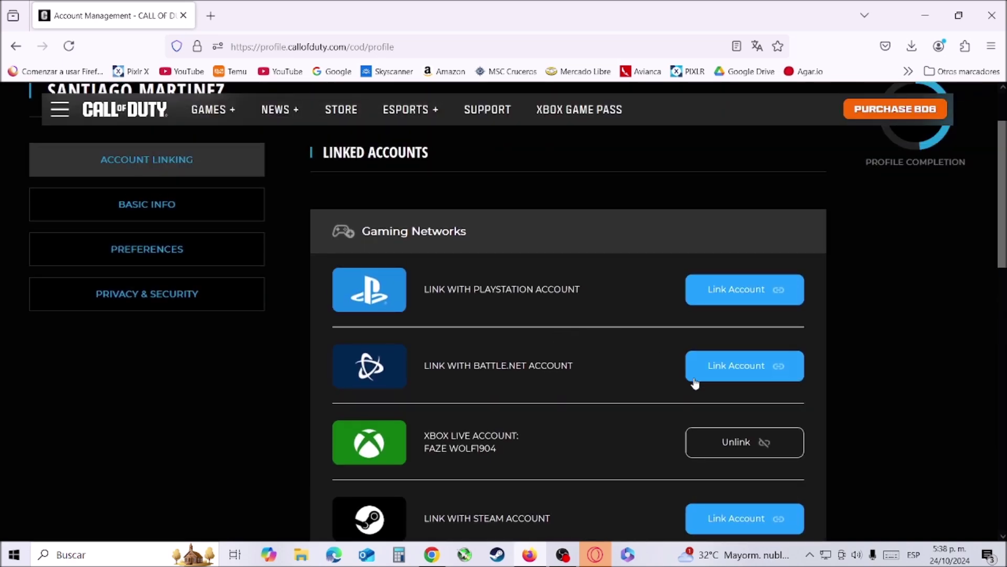
Step: Unlink Xbox, accepting the 'I understand and wish to continue' warning
{"action": "left_click", "coordinate": [732, 441]}
{"action": "left_click", "coordinate": [376, 411]}
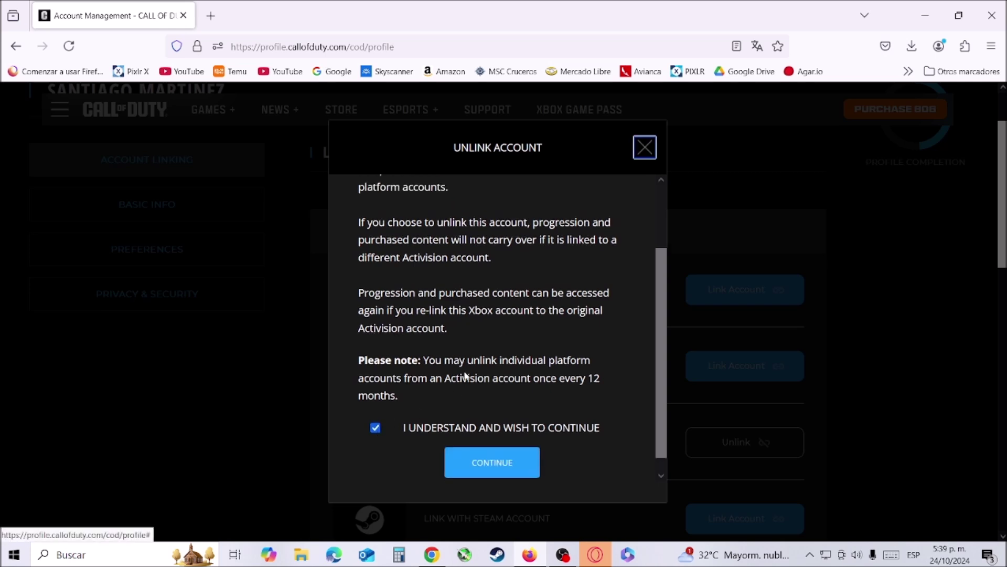
{"action": "scroll", "coordinate": [480, 347], "scroll_direction": "up", "scroll_amount": 3}
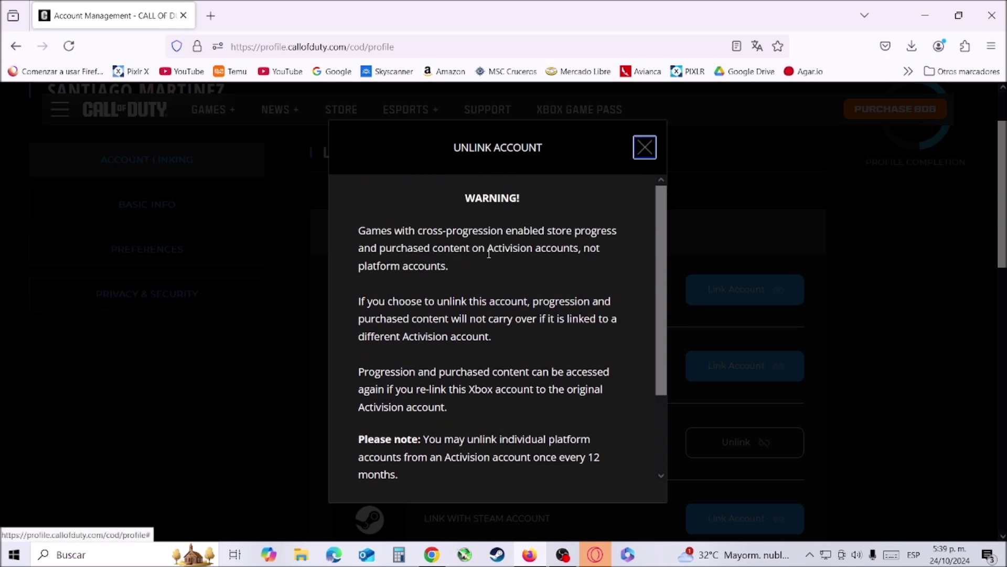
{"action": "scroll", "coordinate": [519, 263], "scroll_direction": "down", "scroll_amount": 3}
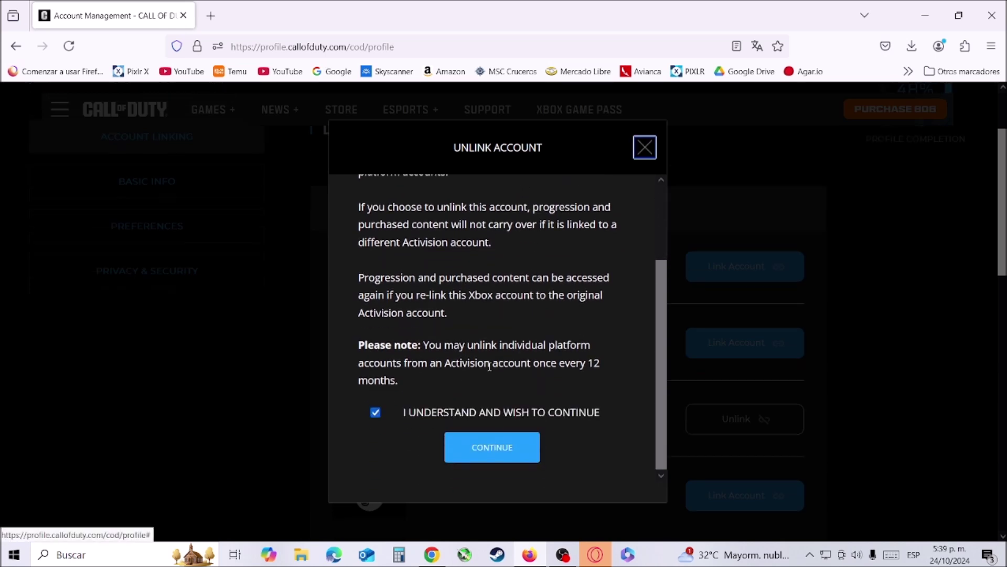
{"action": "left_click", "coordinate": [515, 446]}
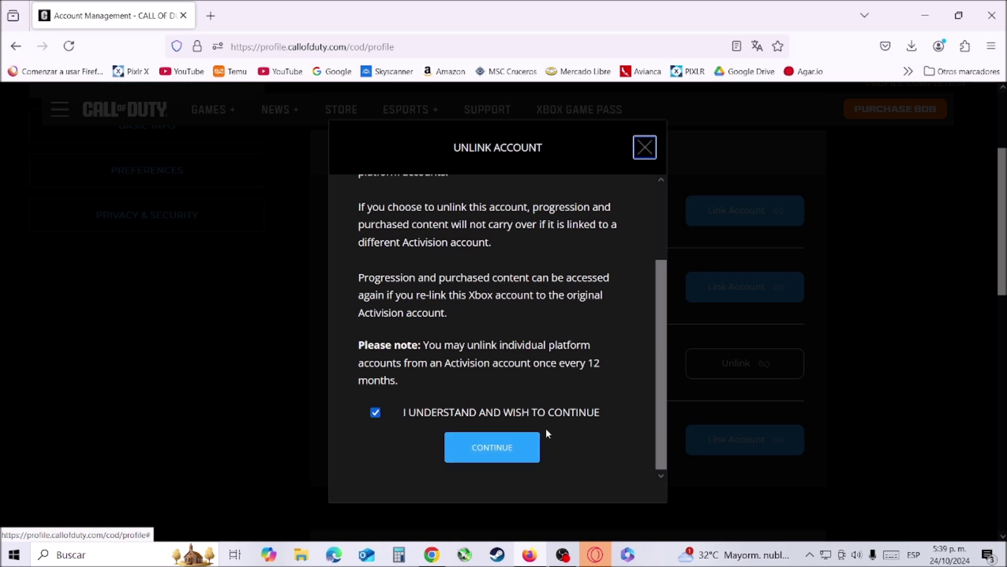
{"action": "scroll", "coordinate": [517, 443], "scroll_direction": "up", "scroll_amount": 3}
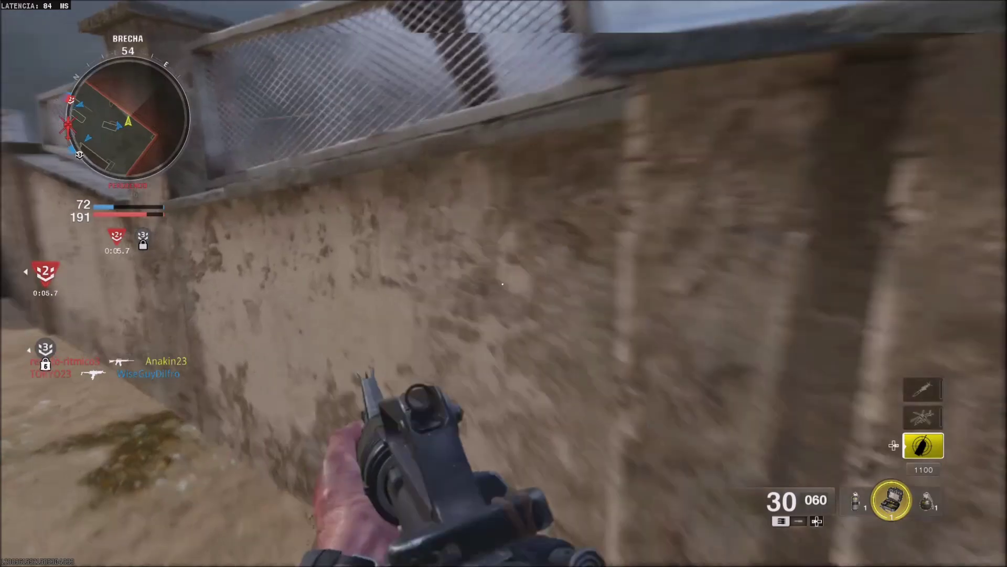